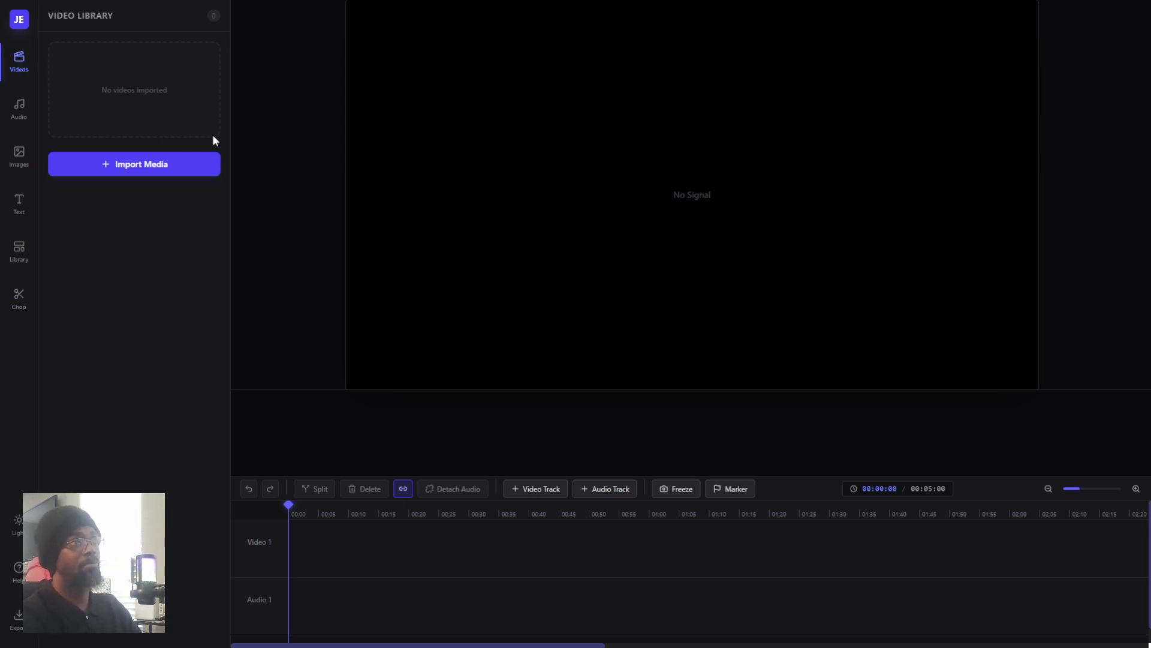
Import the seven grok-video-7057b1dd clips listed under Today in the Downloads folder into the video library.
click(142, 164)
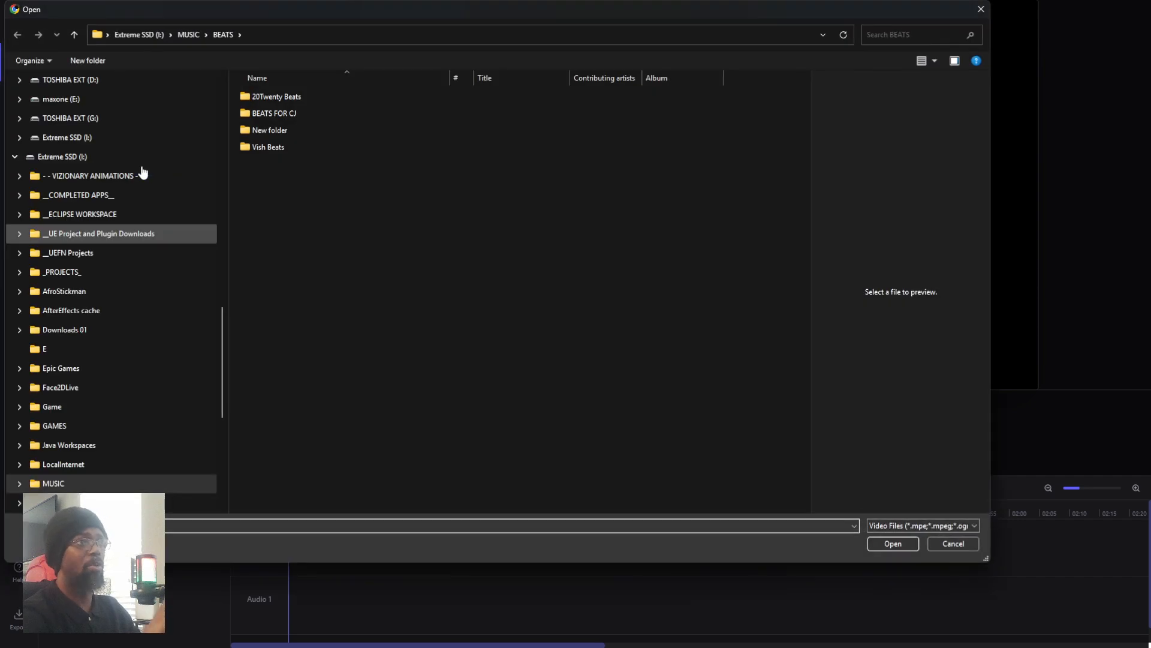
scroll(128, 321, up, 8)
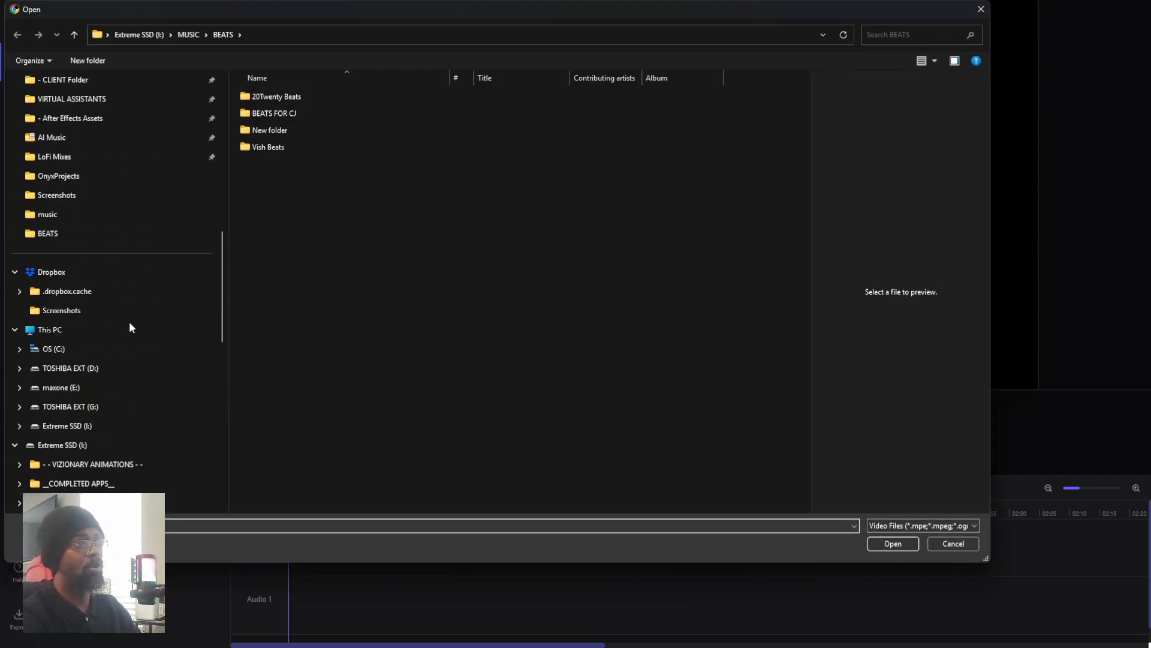
scroll(129, 321, up, 5)
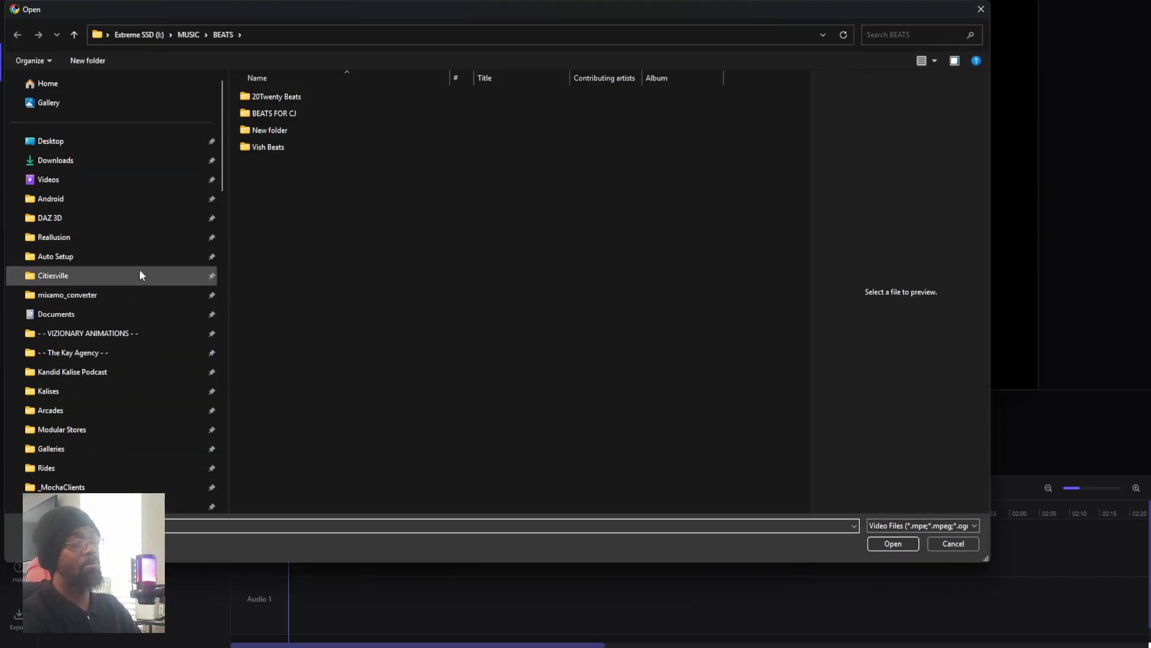
click(55, 160)
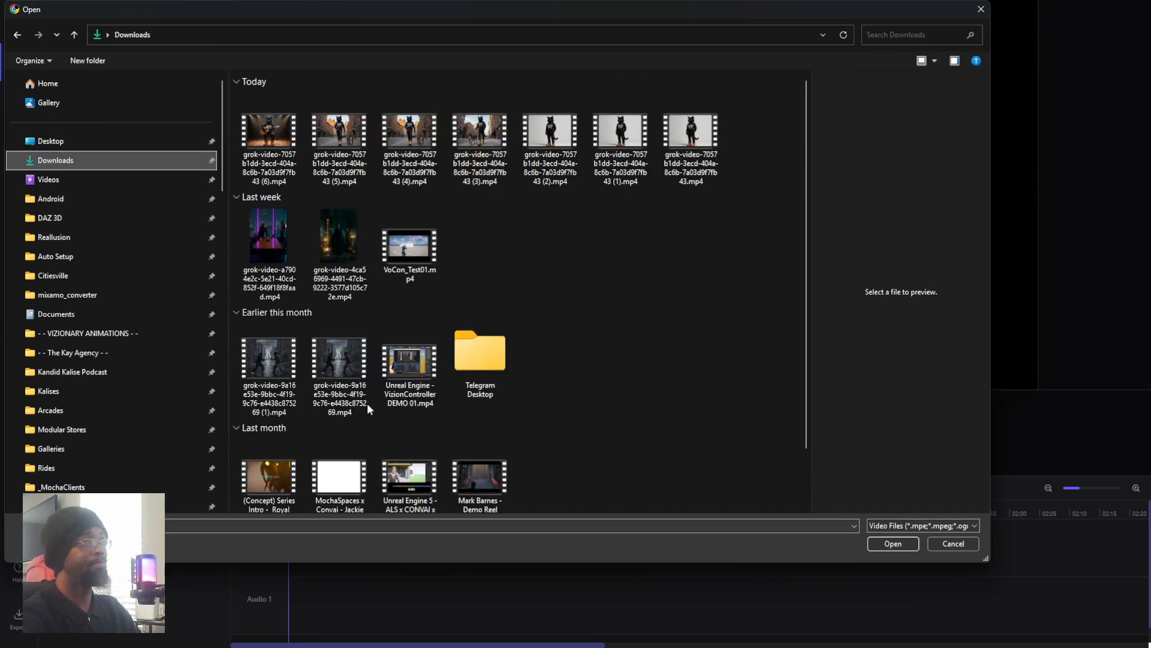
click(270, 142)
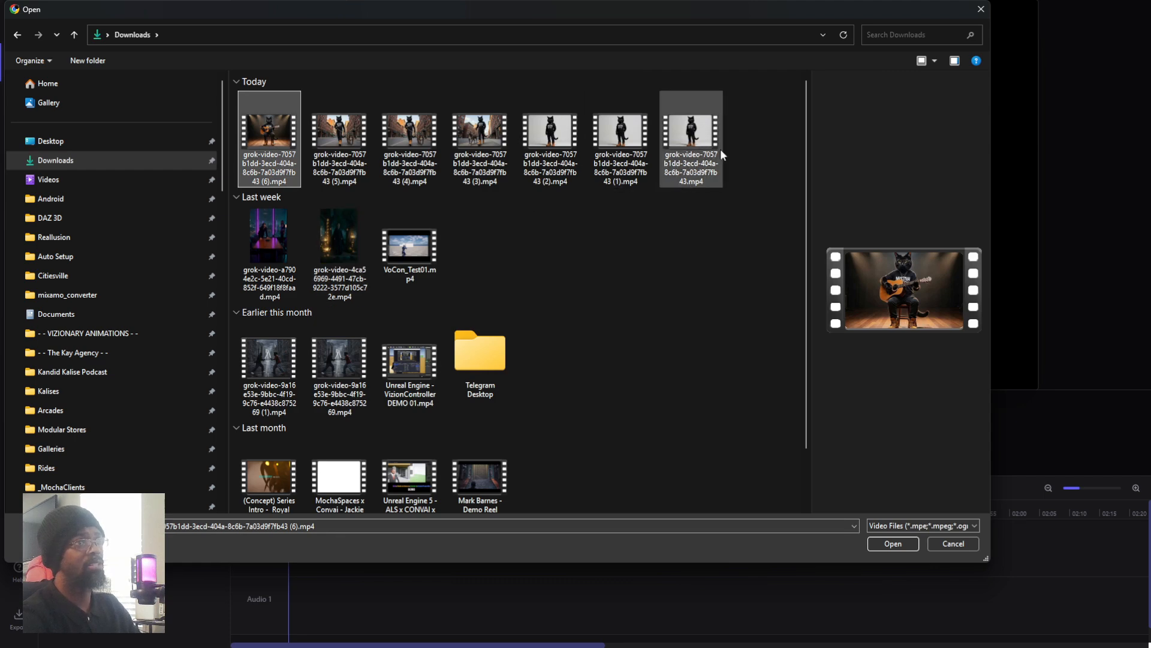
drag(755, 124, 260, 157)
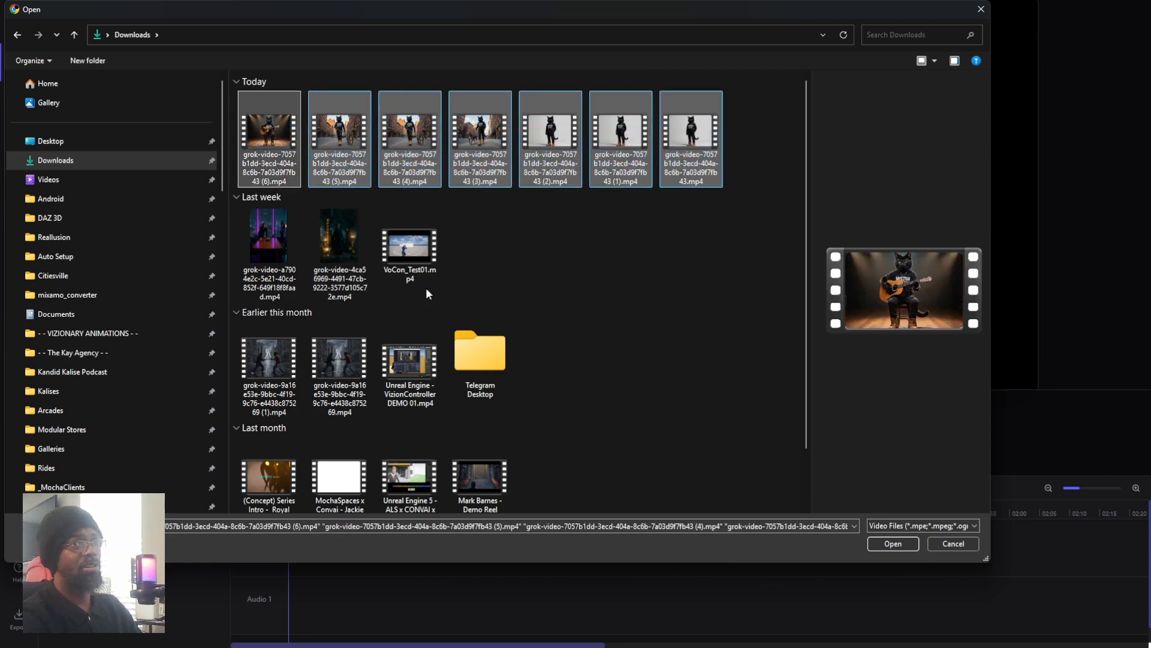
click(894, 544)
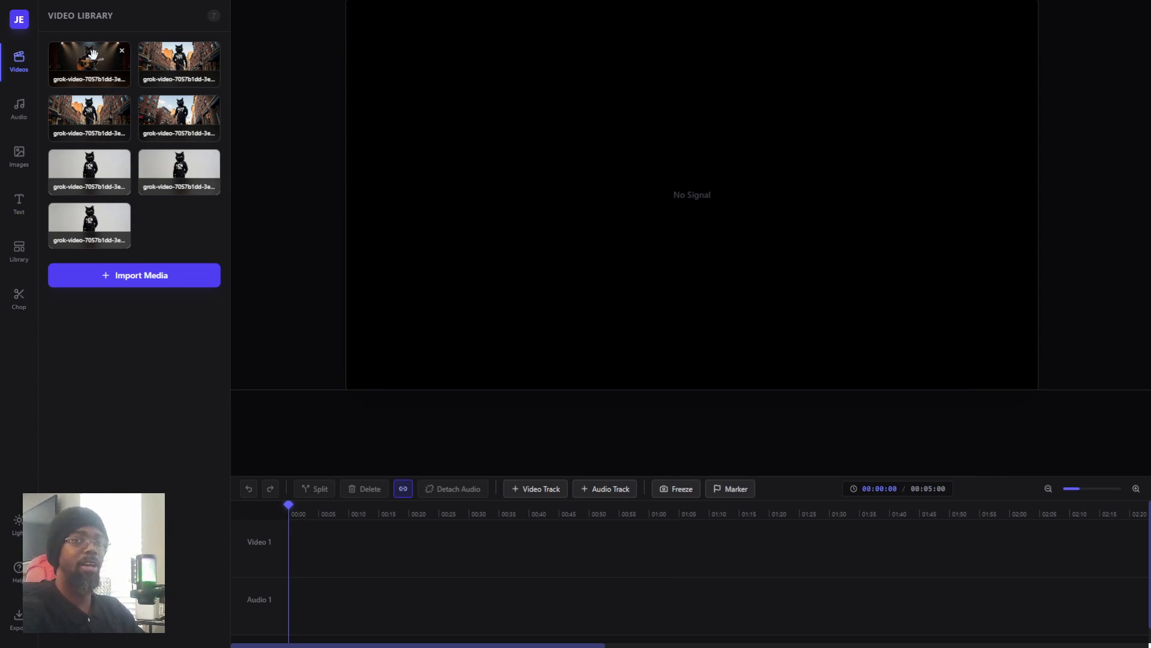
Place the guitar-playing cat clip at the start of Video 1 and split it at 00:00:05.
drag(93, 56, 338, 553)
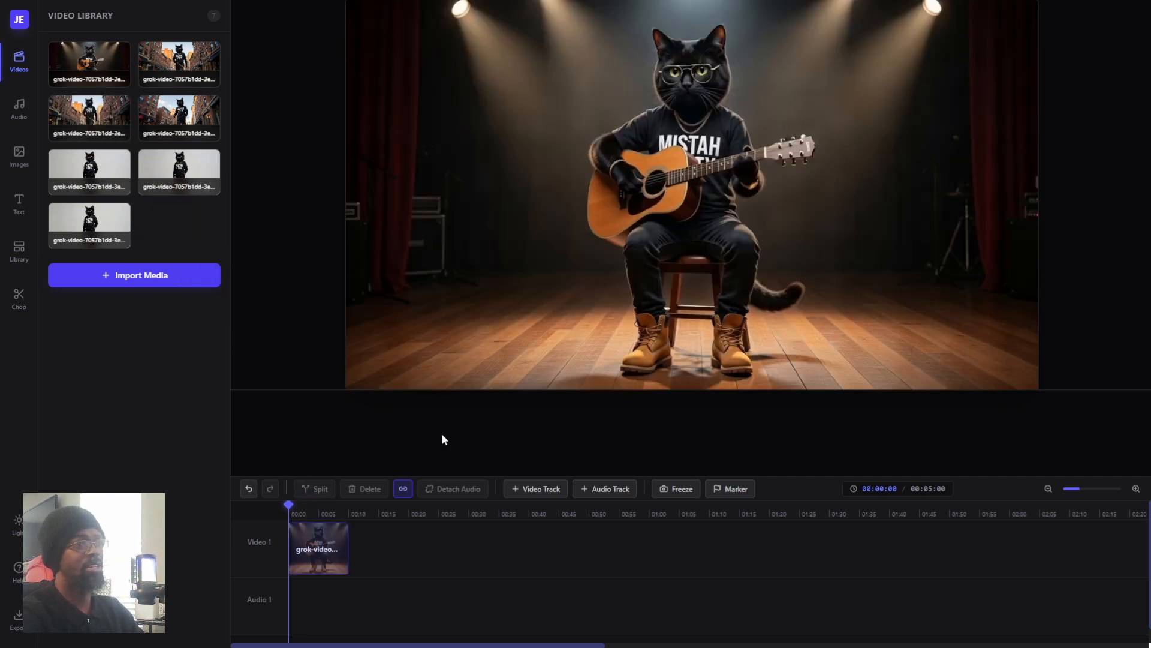
mouse_move(289, 505)
mouse_down()
mouse_move(343, 510)
mouse_move(303, 511)
mouse_up()
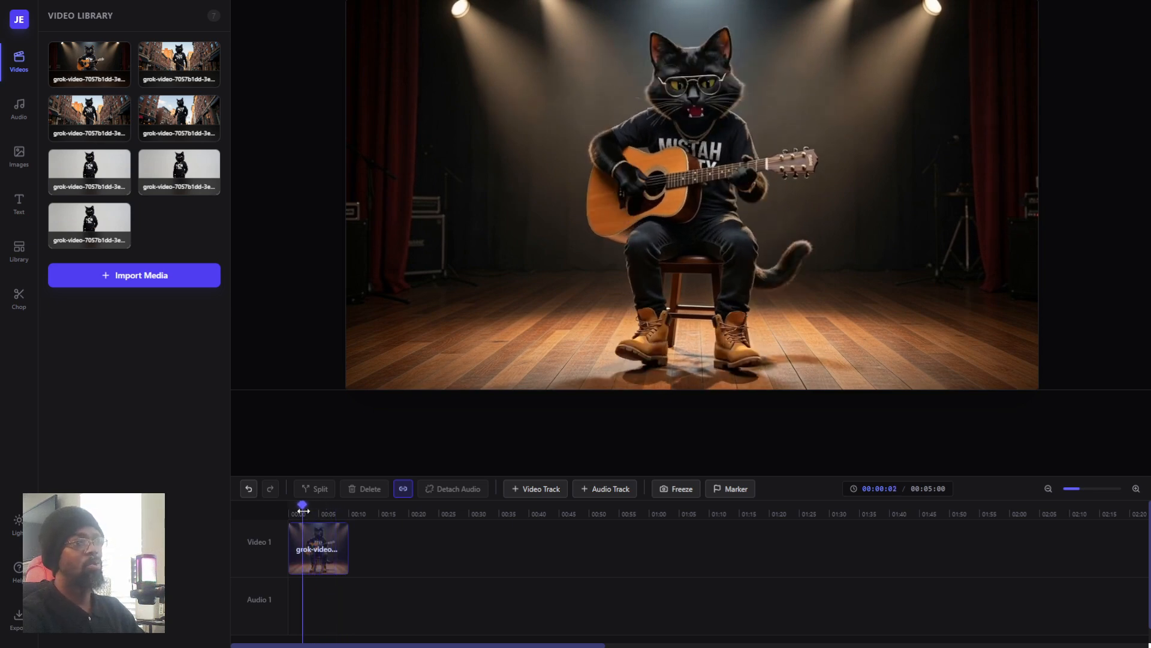
click(322, 510)
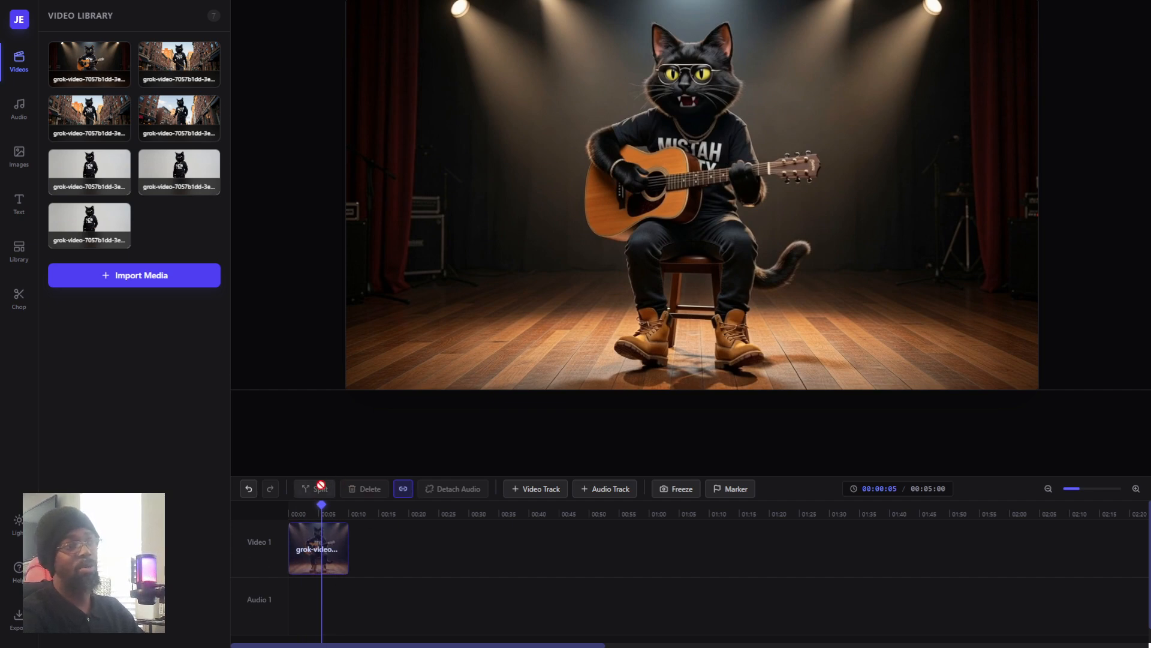
click(323, 551)
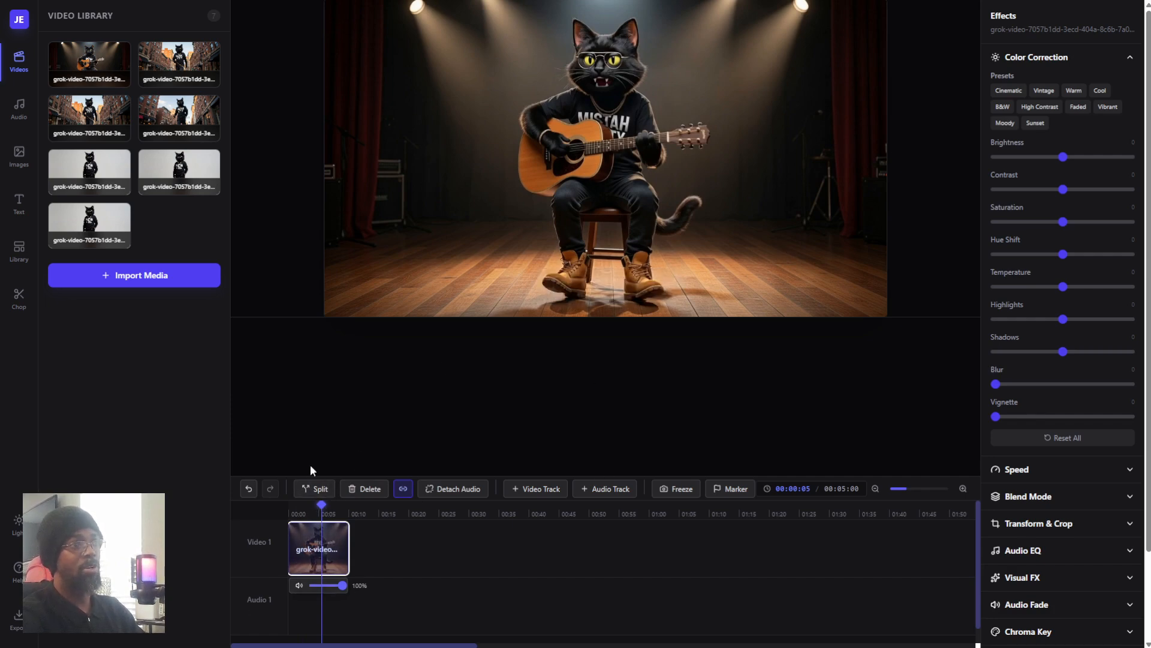
click(316, 490)
Insert the first street clip from the library's second row between the two guitar segments on Video 1, leaving no gaps.
drag(334, 545, 460, 547)
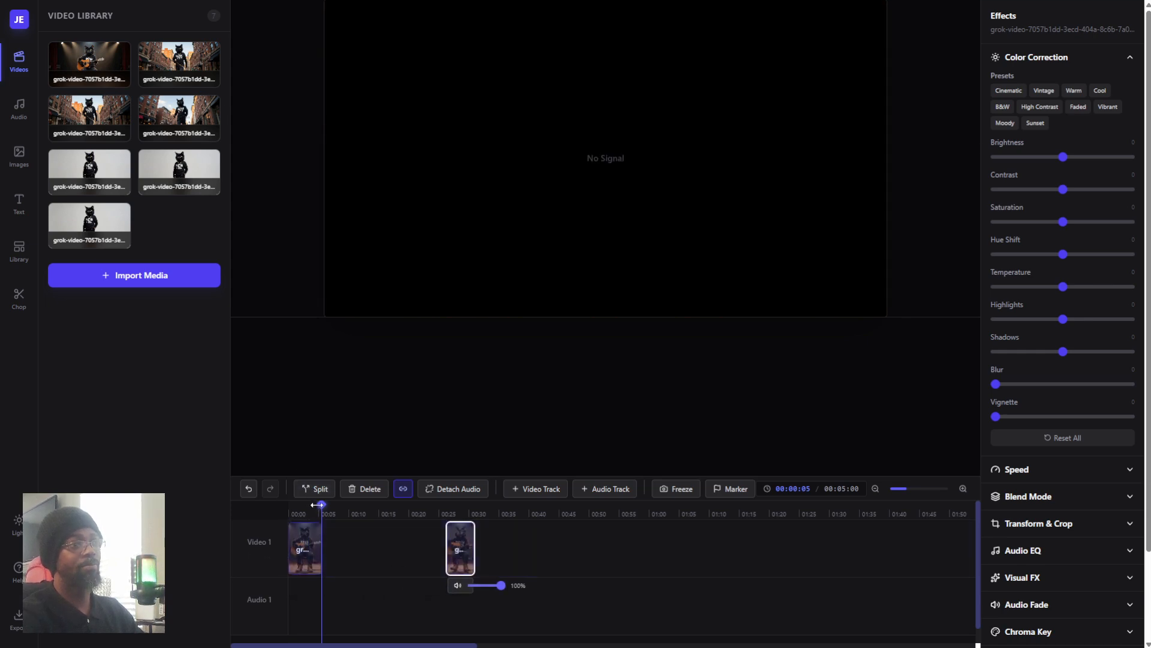
mouse_move(322, 505)
mouse_down()
mouse_move(449, 507)
mouse_move(303, 507)
mouse_up()
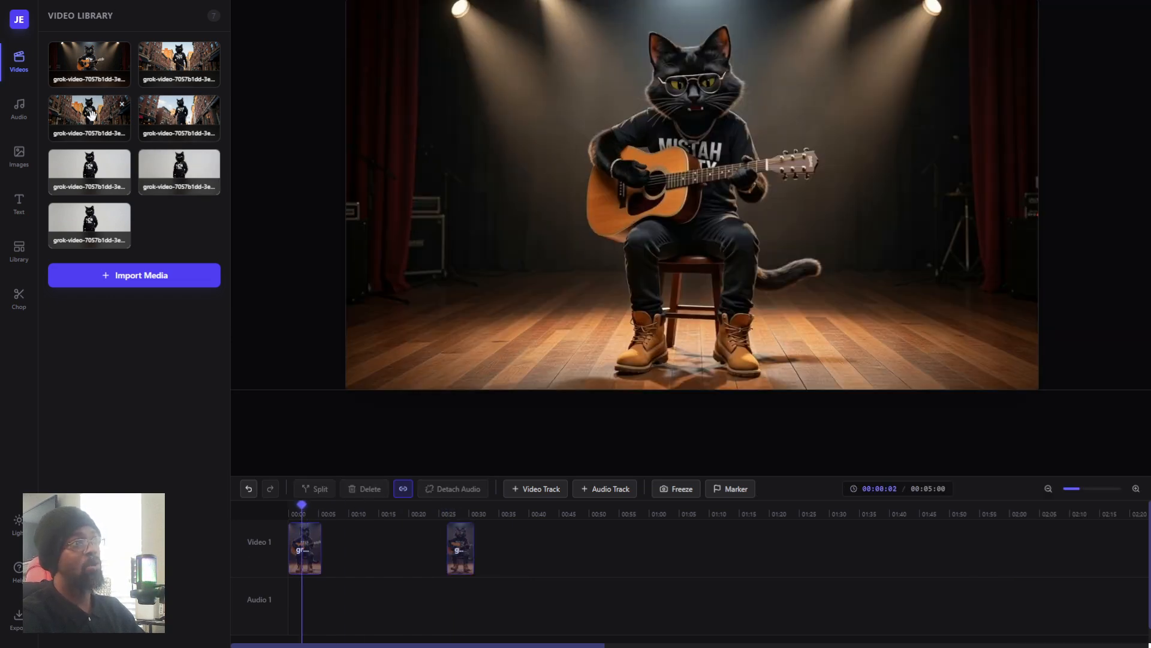
drag(84, 115, 375, 567)
drag(501, 545, 354, 553)
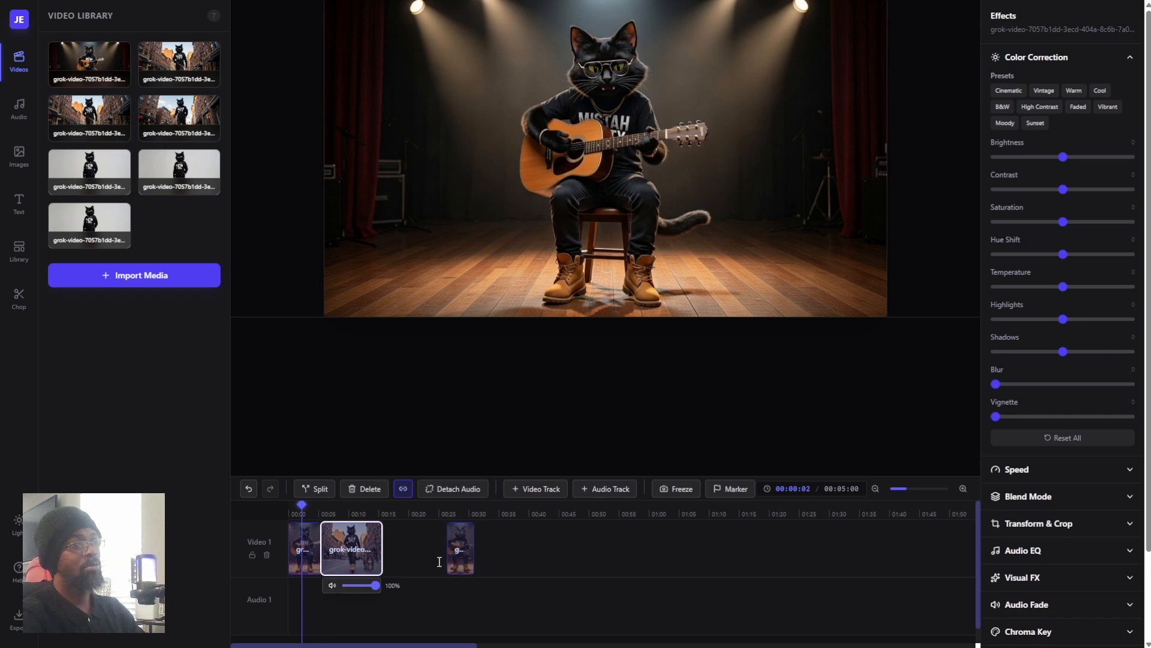
drag(462, 553, 396, 554)
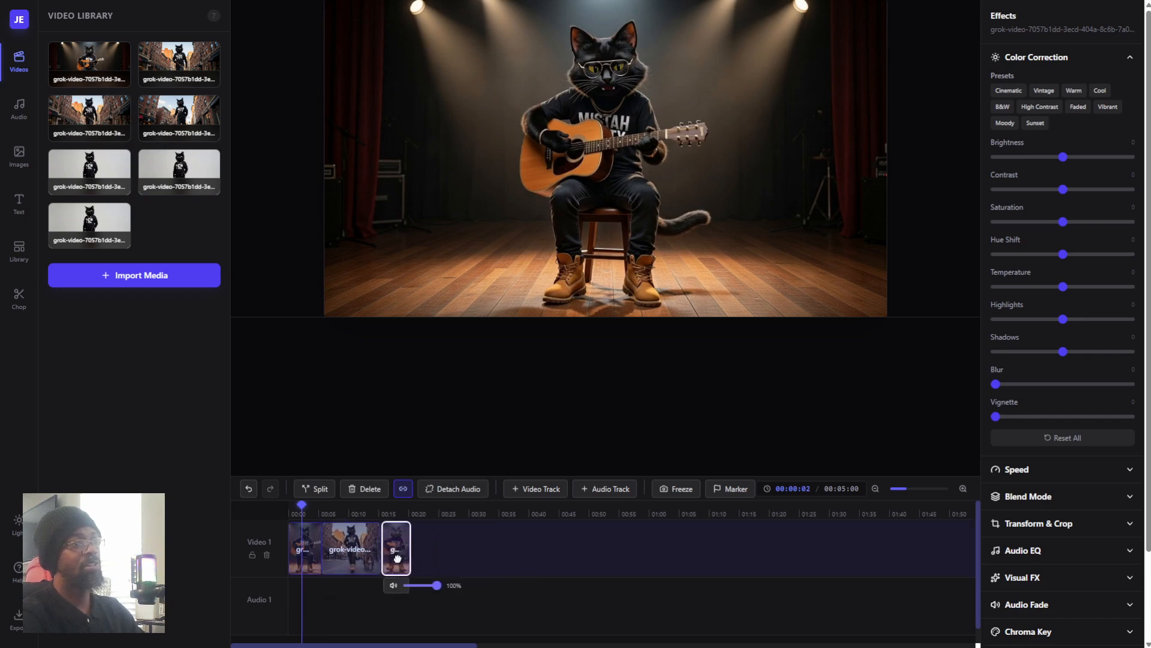
Play the assembled sequence from the beginning into the street clip and pause it.
mouse_move(600, 246)
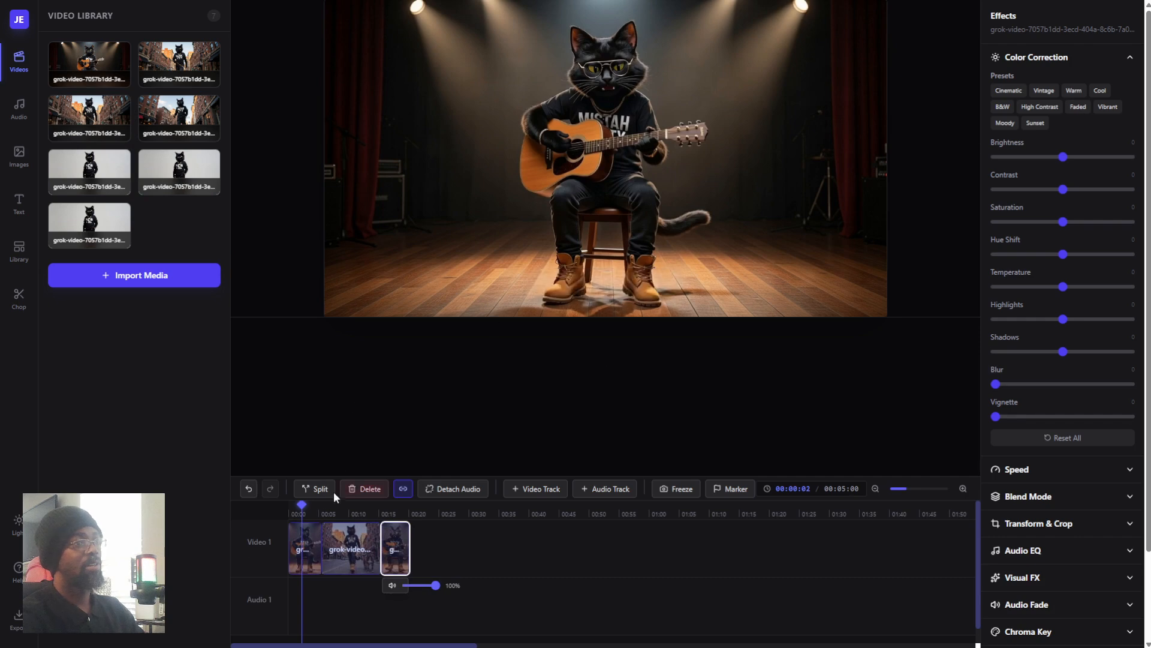
drag(302, 506, 270, 509)
mouse_move(713, 43)
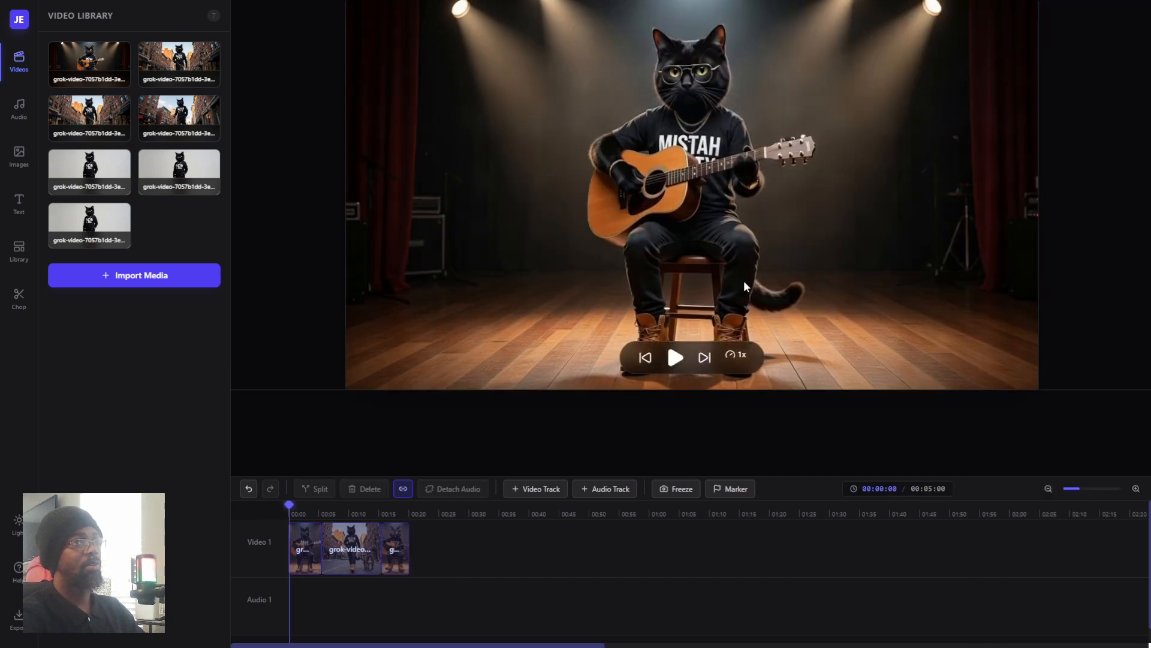
click(675, 358)
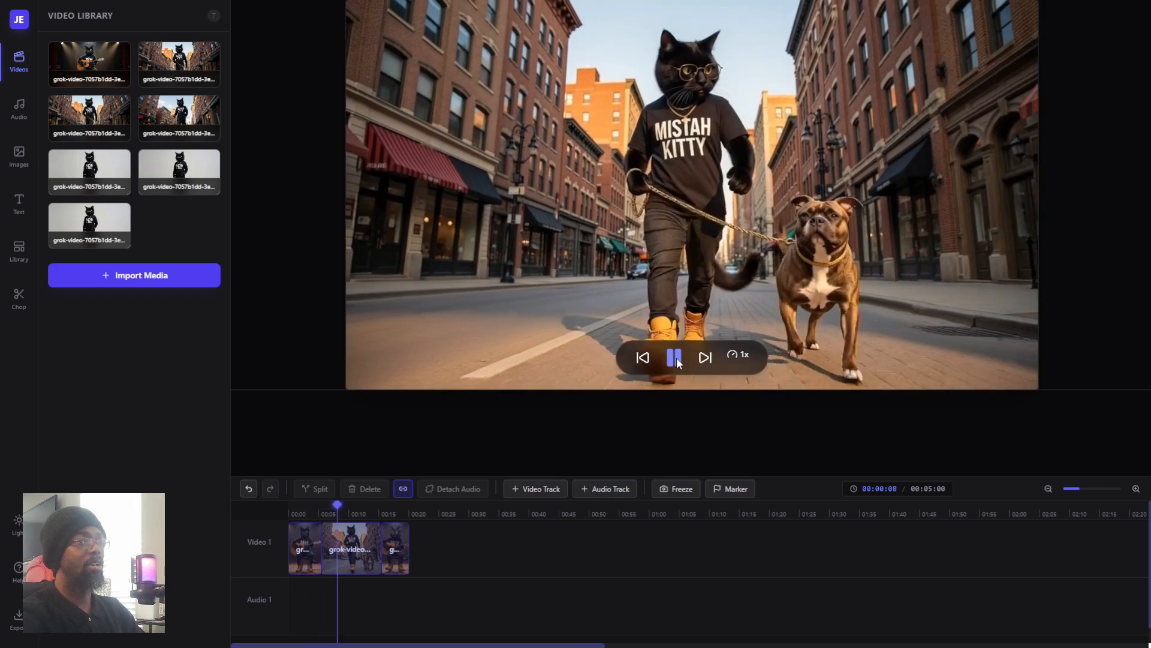
click(674, 357)
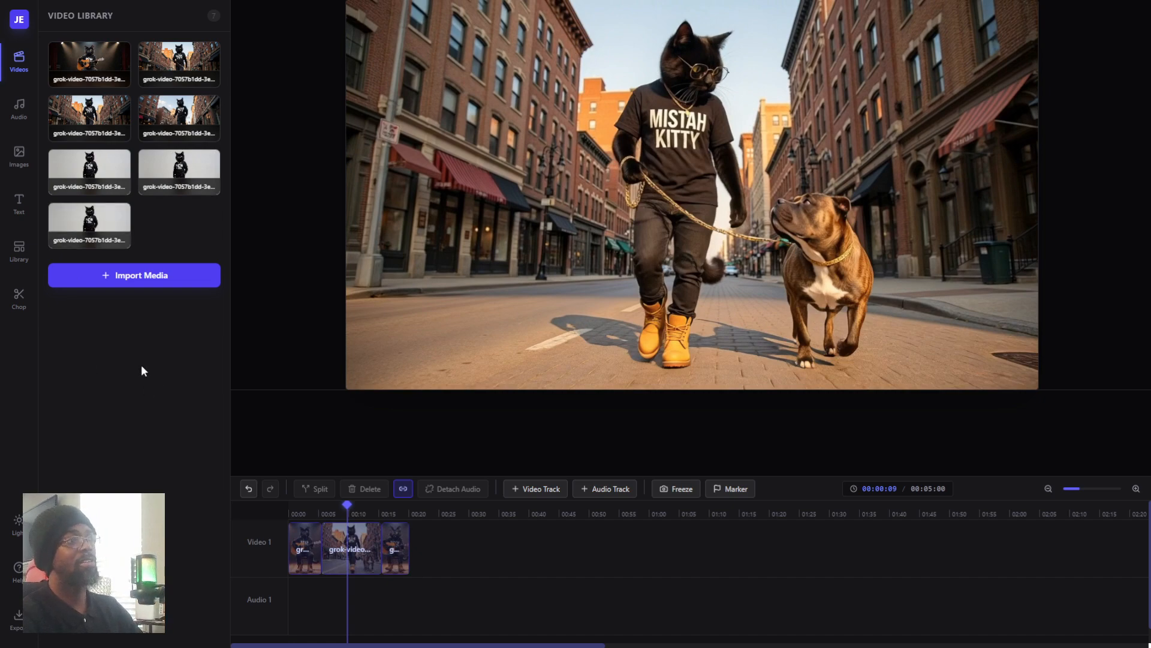
Add the seven grok-video-7057b1dd clips from Downloads to the Chop on Beat clip list.
click(19, 301)
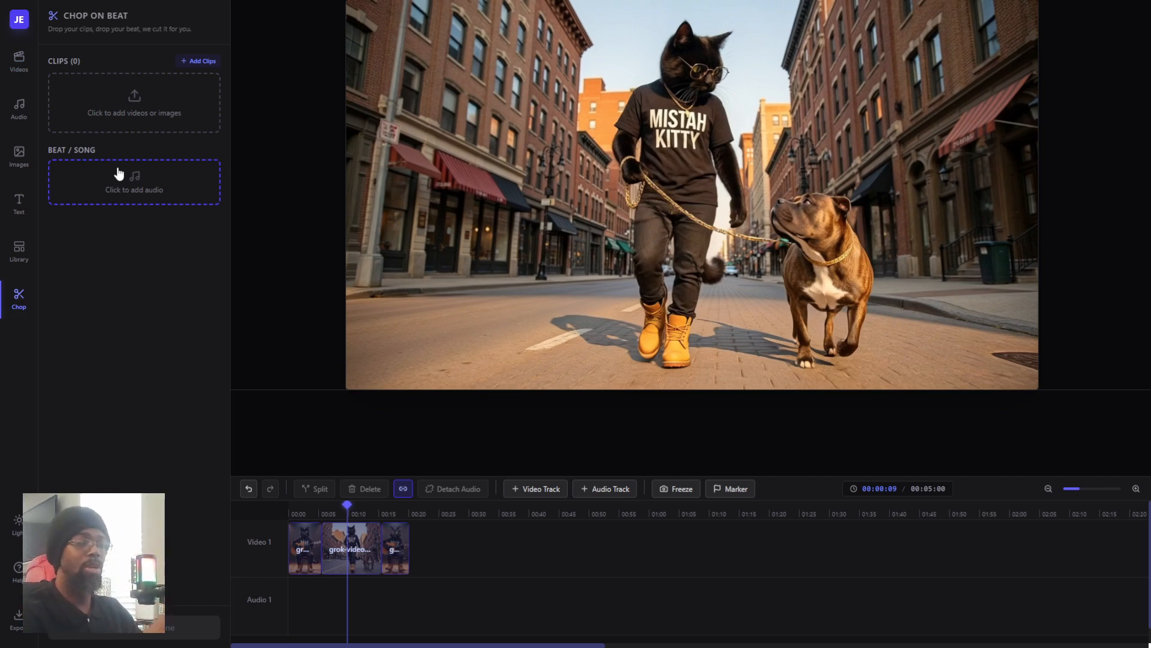
click(143, 114)
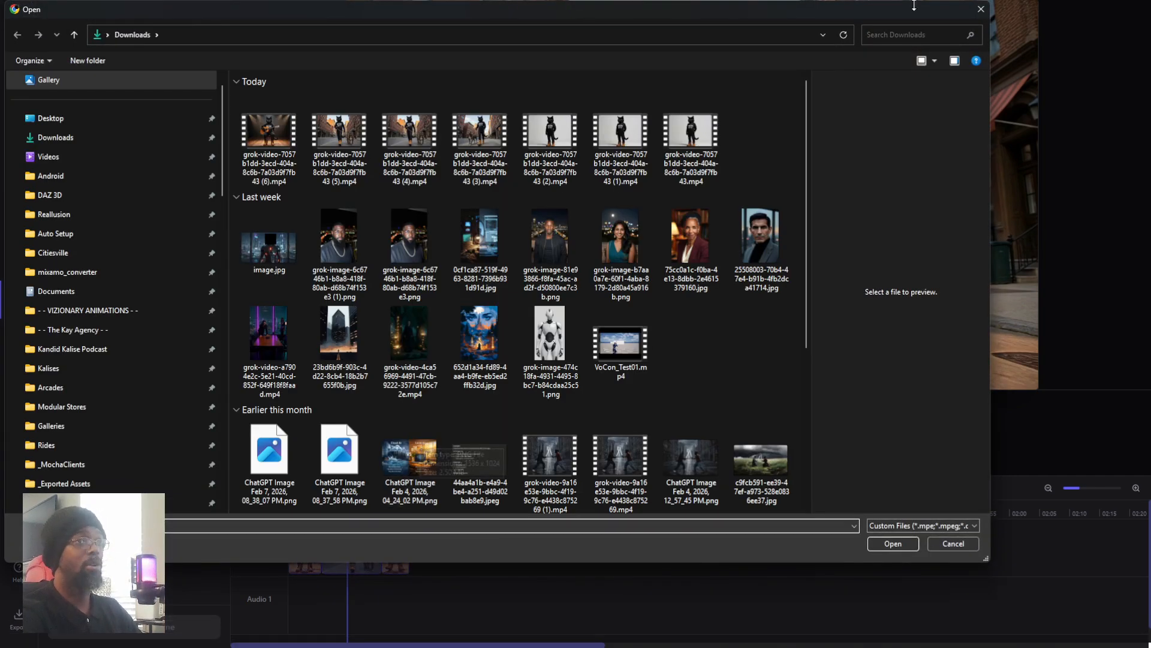
drag(778, 127, 237, 163)
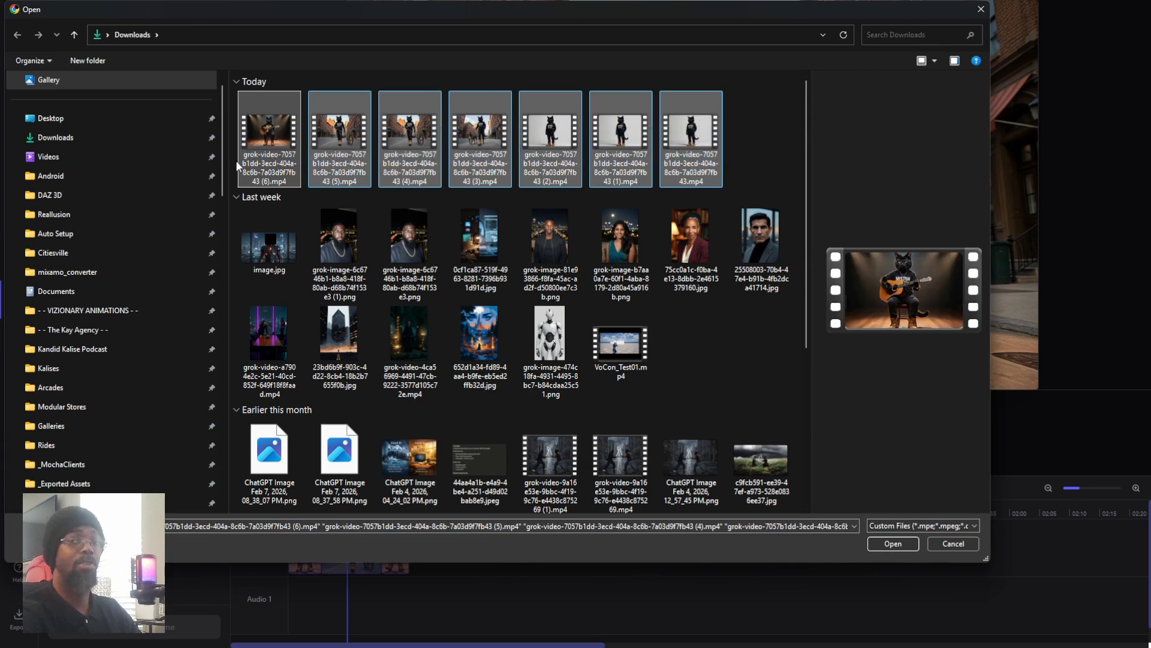
click(893, 543)
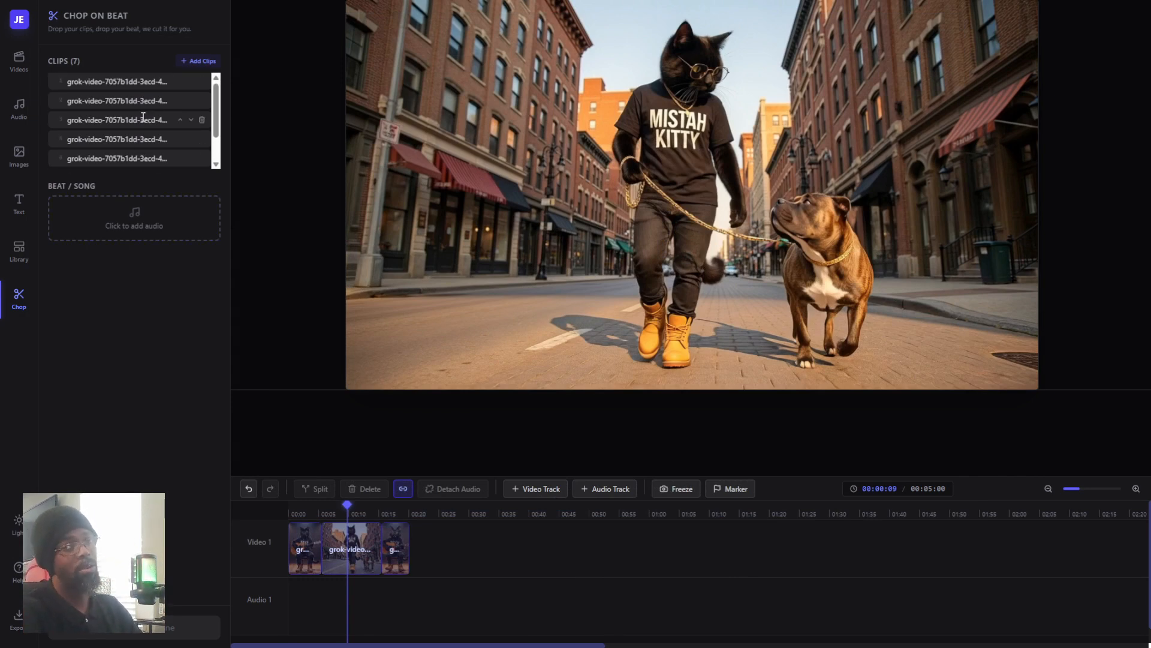
Load "- SpaceTrap (130bpm C).mp3" from the BEATS folder as the beat for Chop on Beat.
click(134, 223)
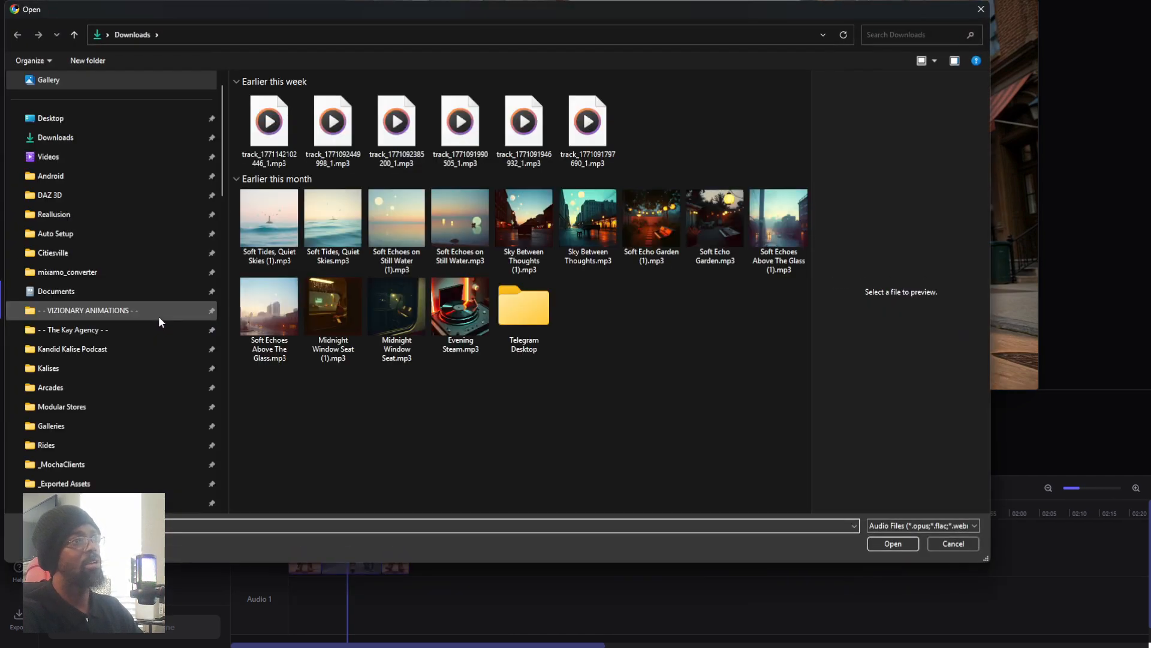
scroll(131, 246, down, 7)
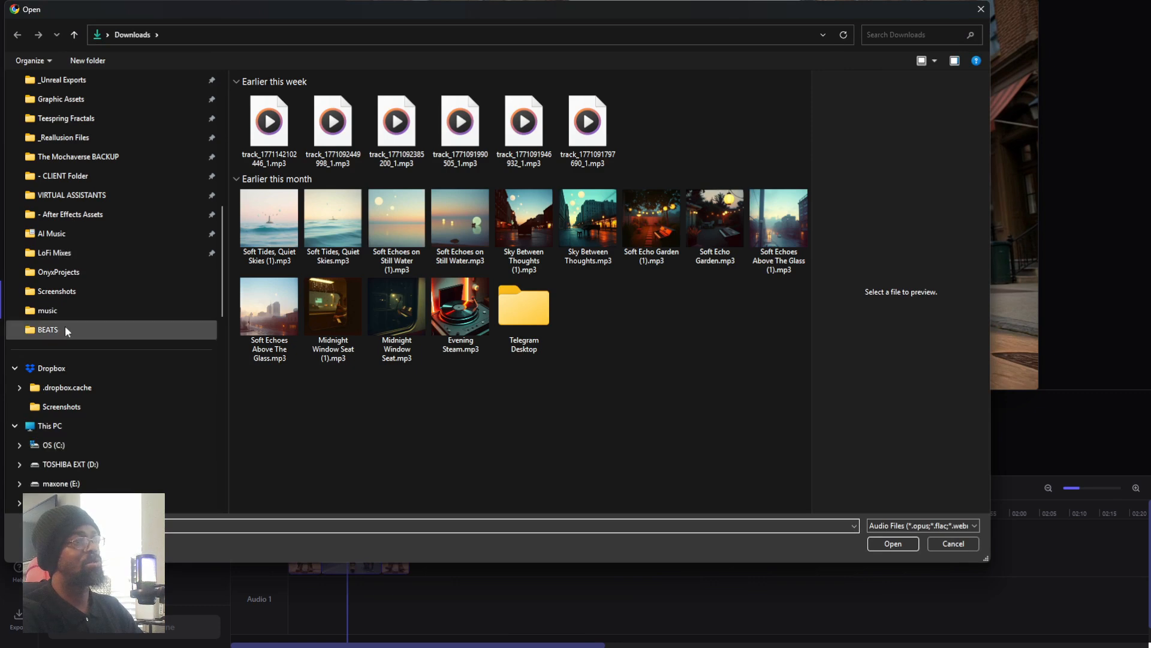
click(65, 329)
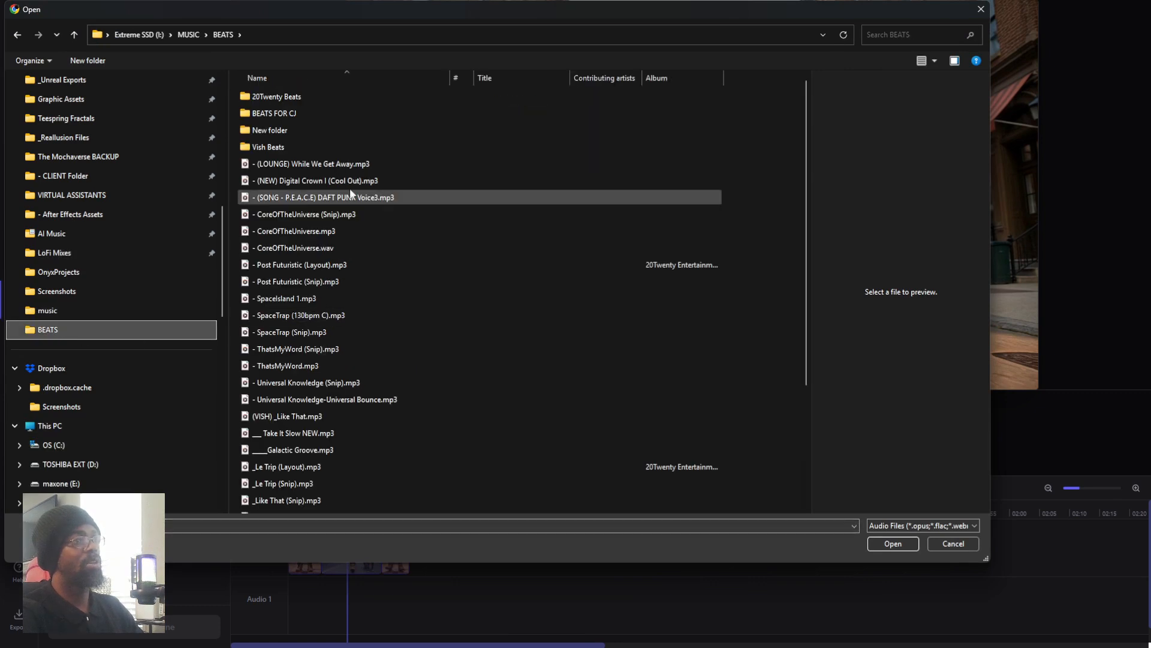
click(298, 317)
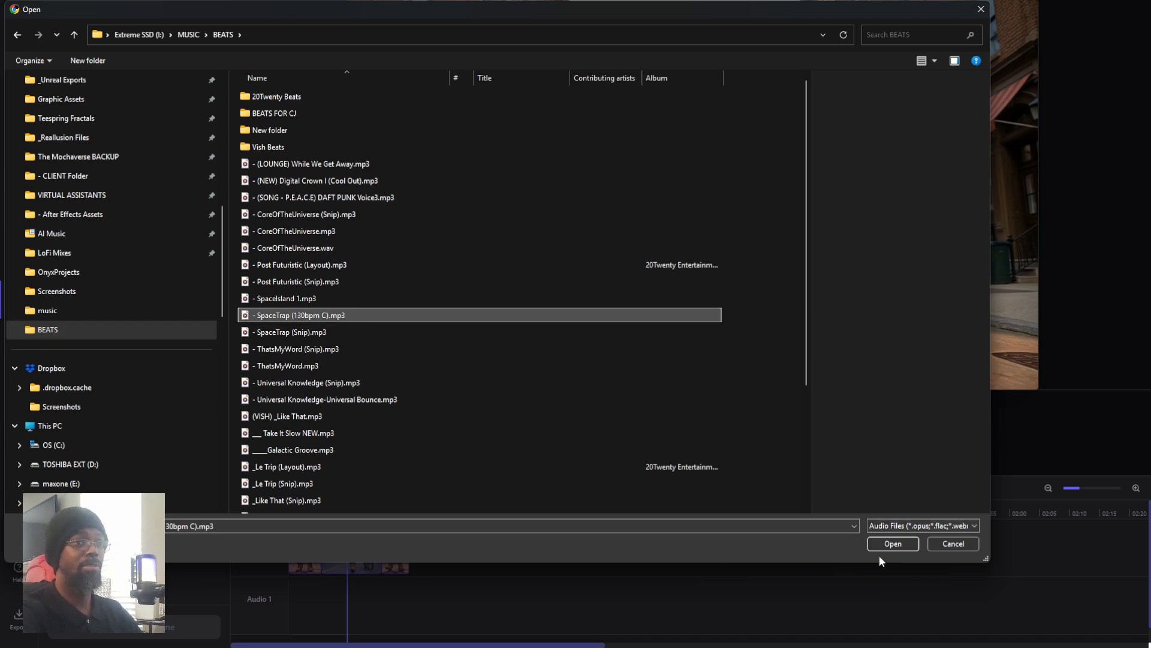
click(893, 544)
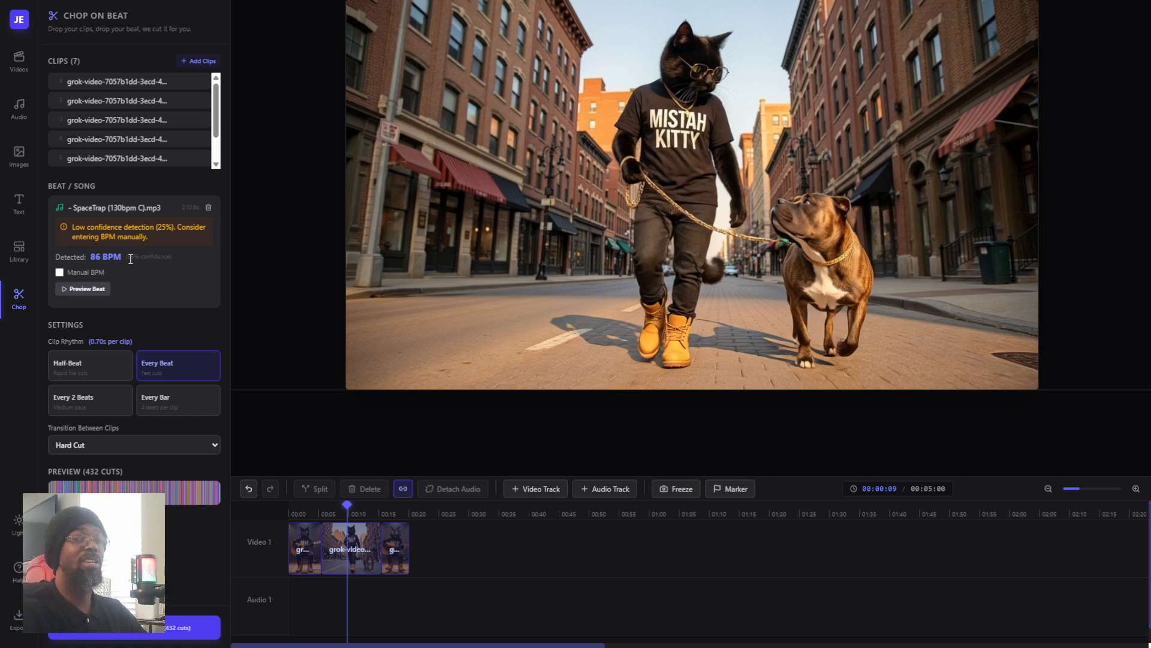
Enable manual BPM for the loaded song and set it to 130.
click(60, 272)
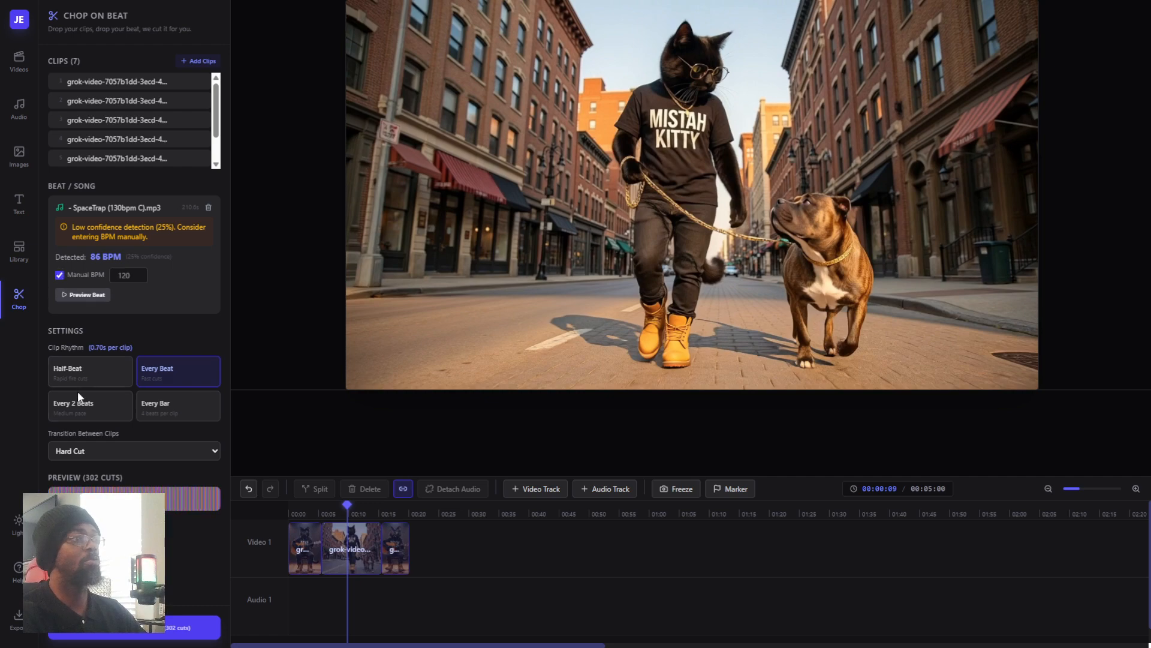
click(125, 276)
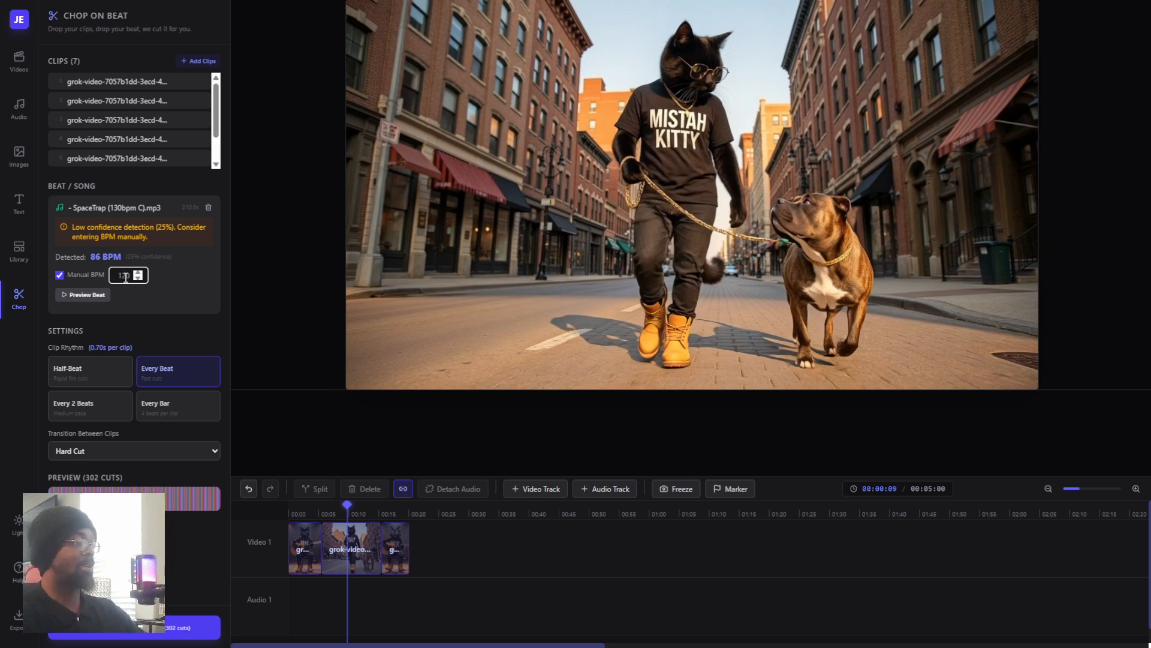
text(30)
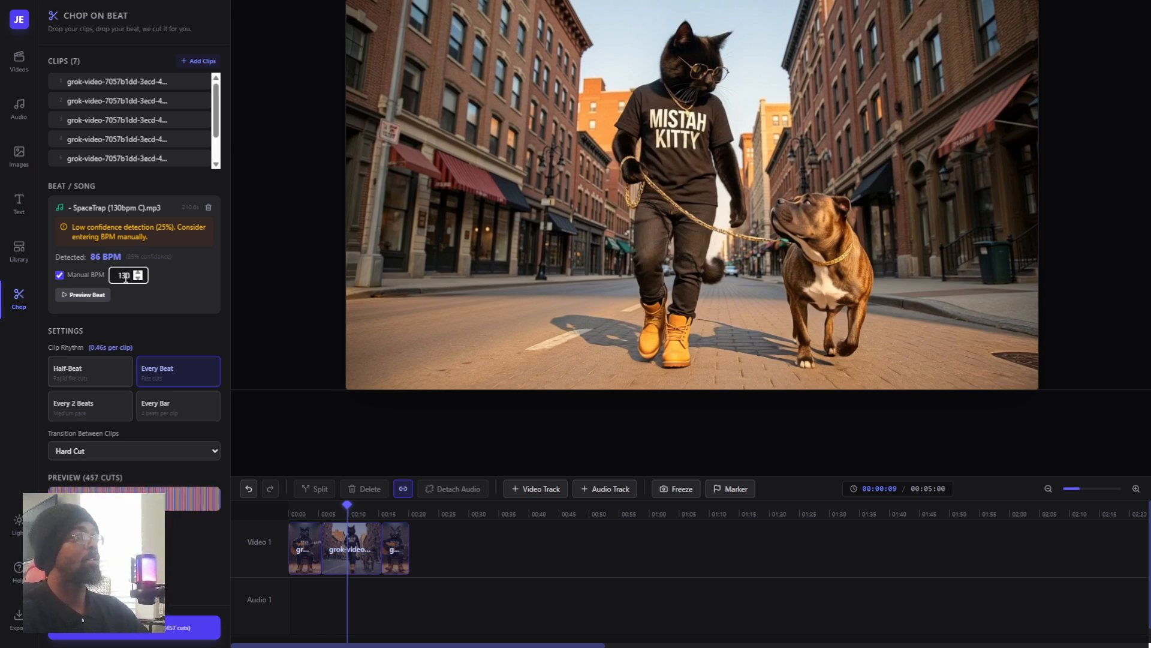
click(188, 307)
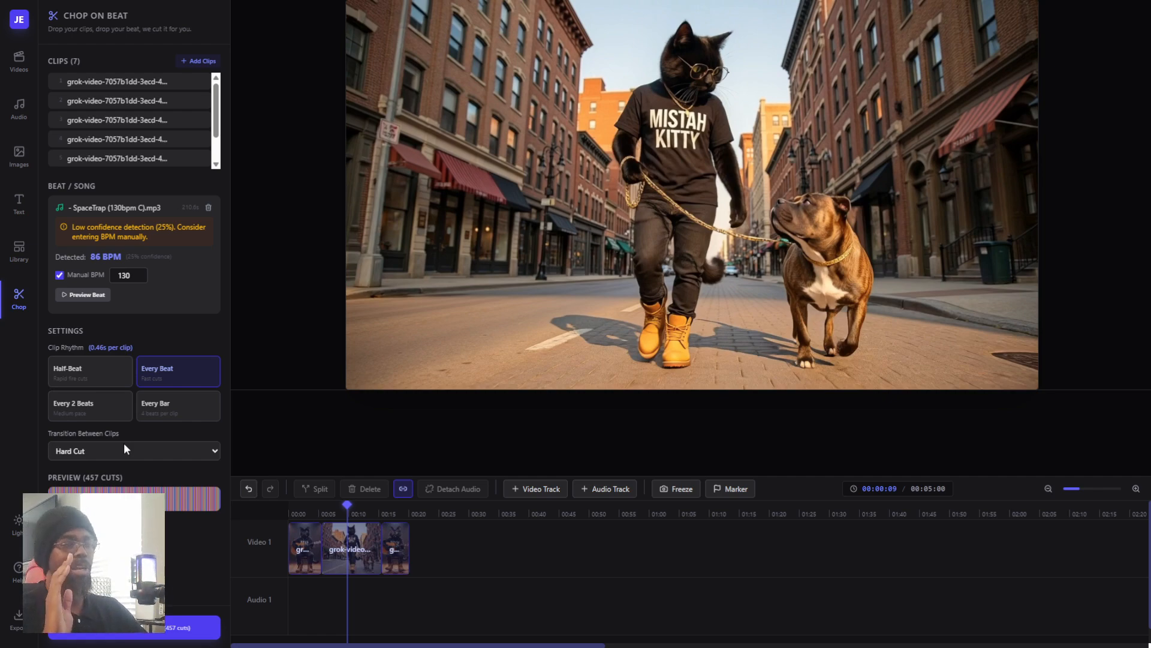
Set the clip rhythm to Every Bar and keep Hard Cut as the transition between clips.
click(164, 408)
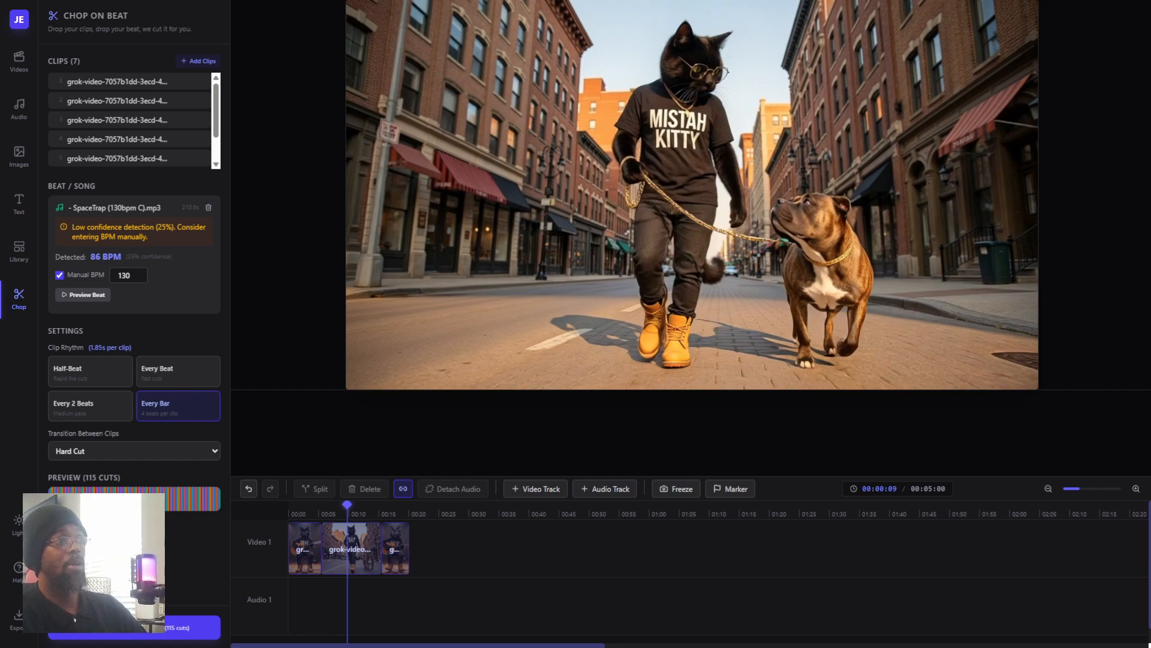
click(206, 451)
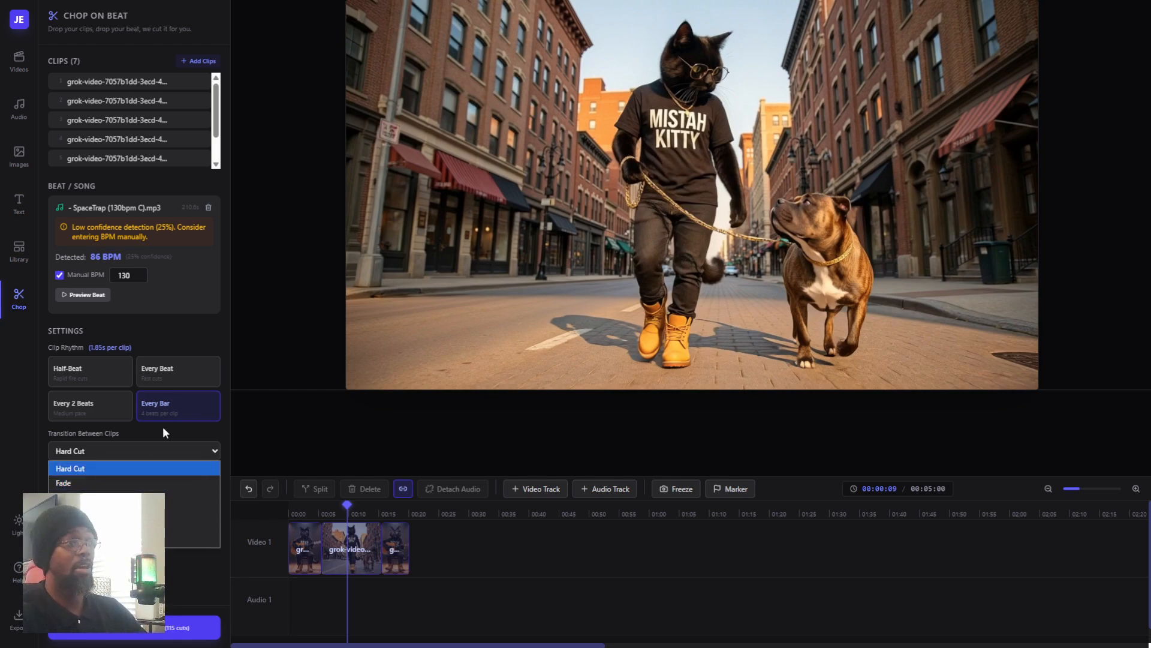
click(196, 426)
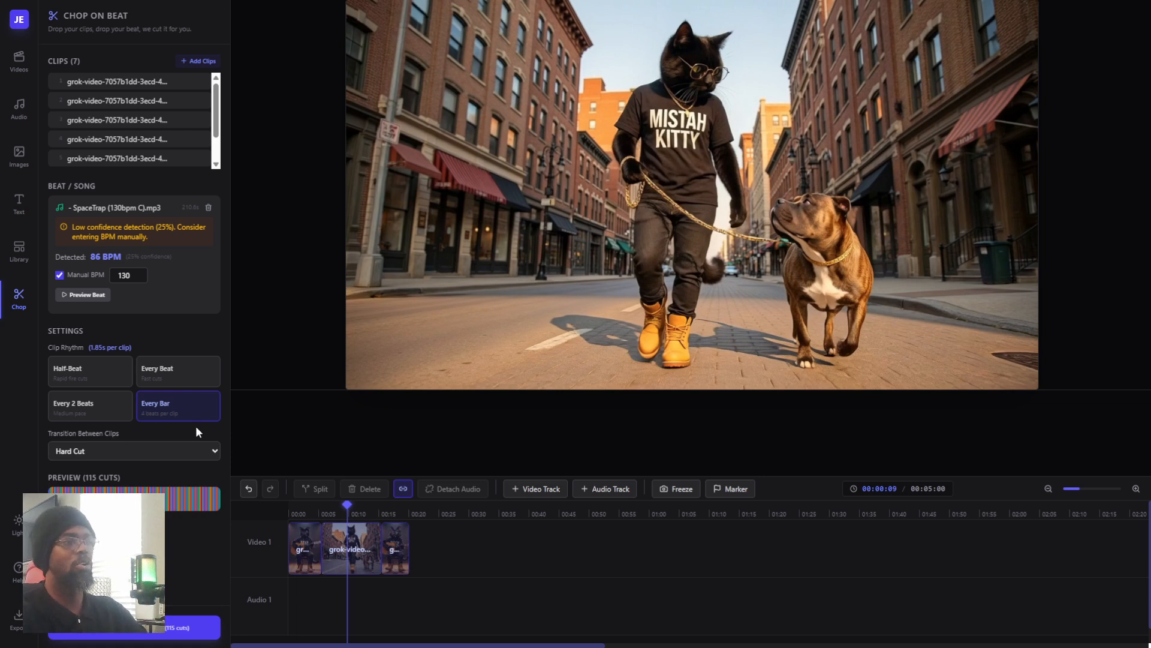
Delete all three manually cut clip pieces from the Video 1 track to empty the timeline.
click(401, 539)
key(Delete)
click(353, 553)
key(Delete)
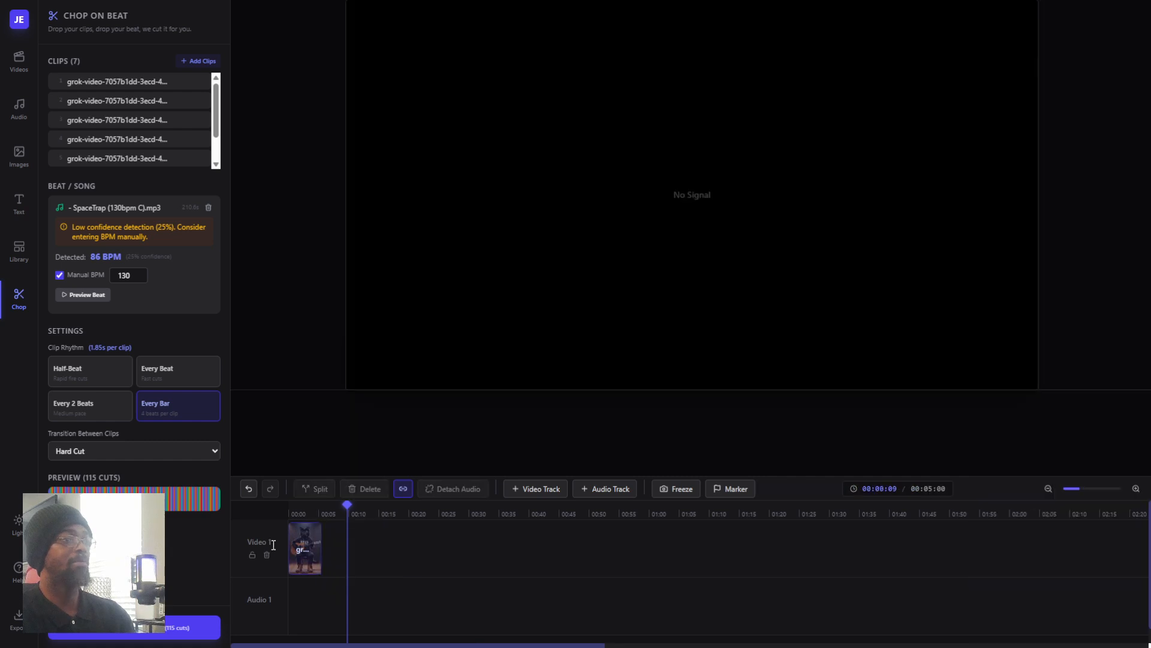
click(302, 542)
key(Delete)
Return the playhead to 00:00:00 and generate the Chop on Beat edit from the seven clips and the SpaceTrap song.
drag(348, 509, 292, 509)
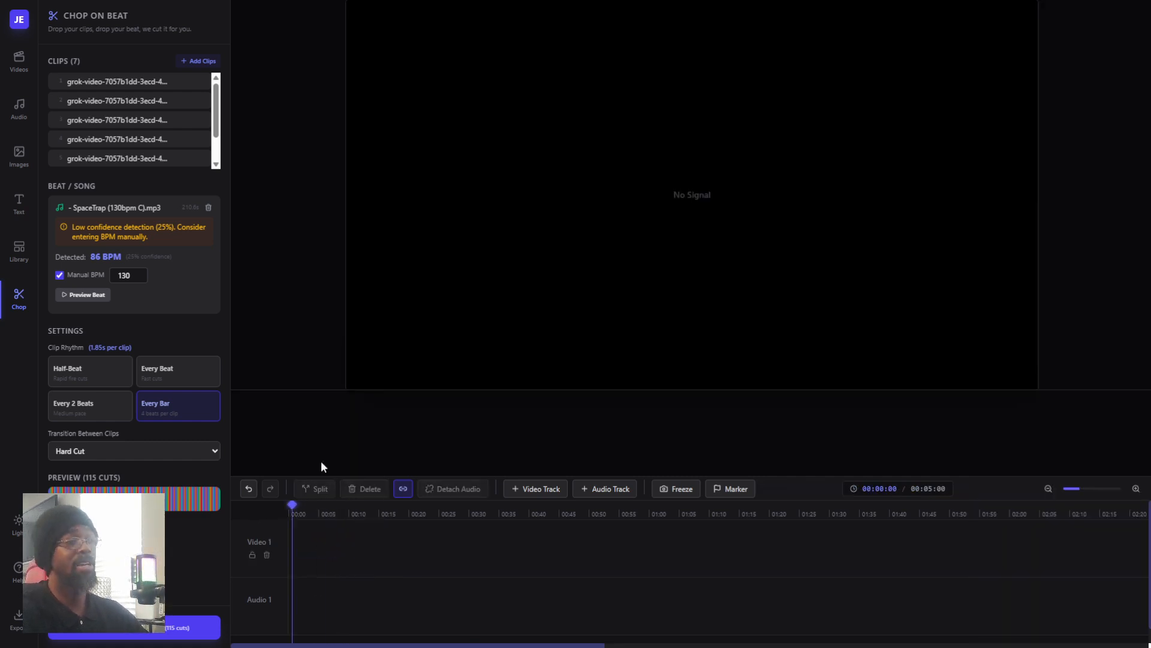
click(124, 636)
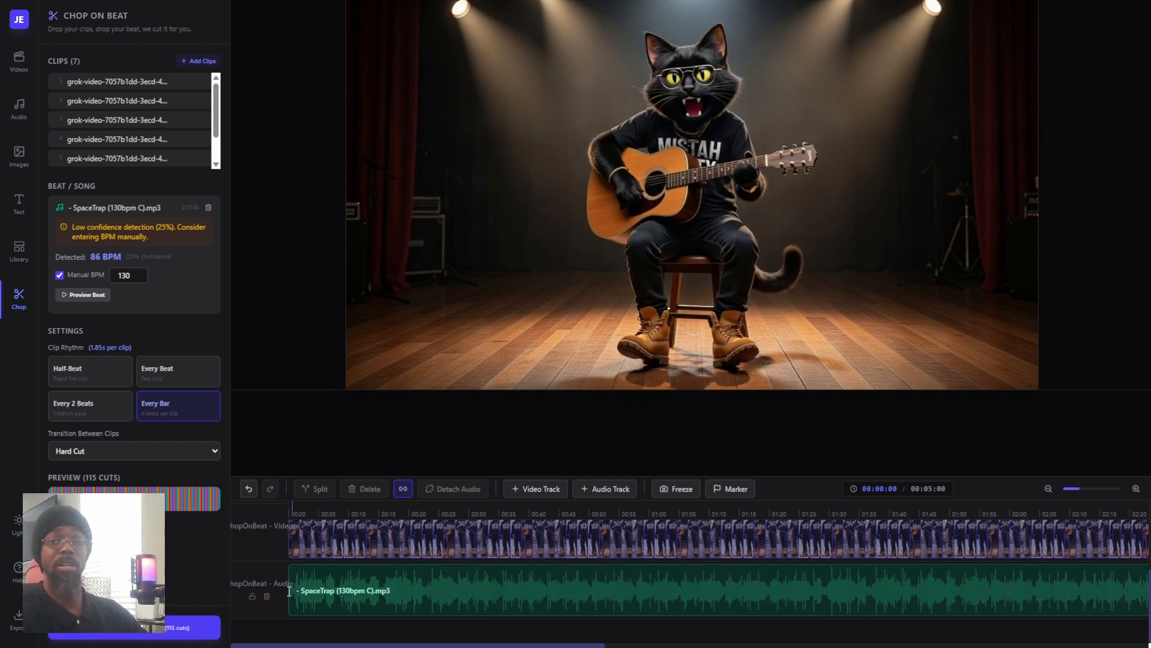
Play the beat-cut sequence from the start of the timeline and pause it at about 16 seconds.
click(310, 507)
click(293, 511)
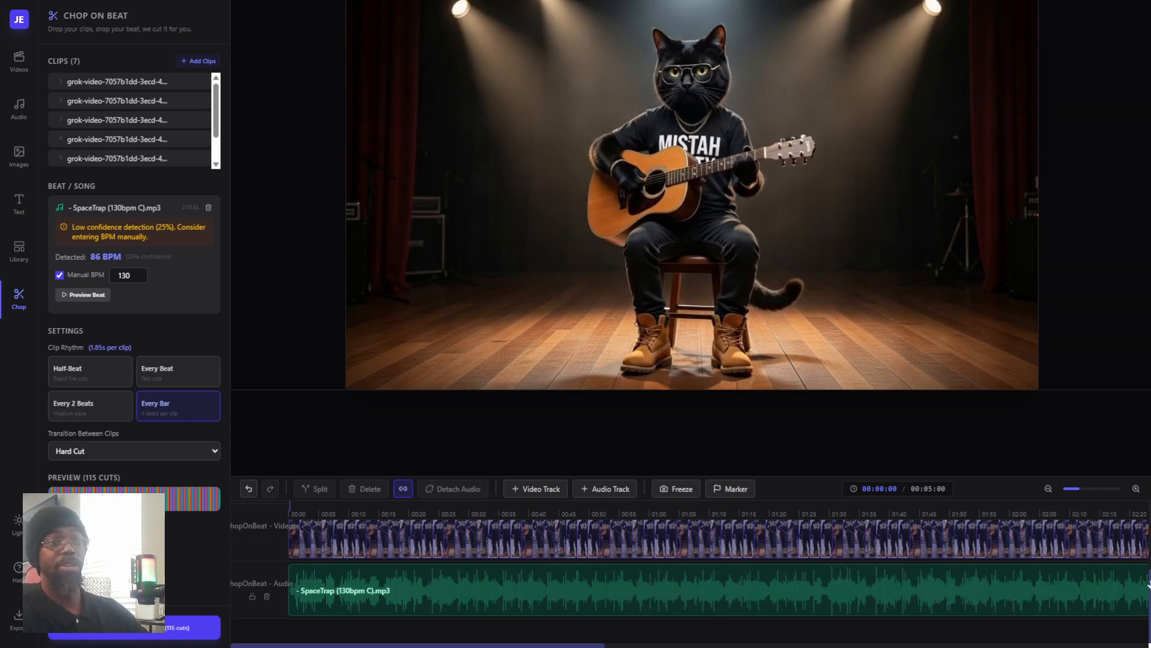
mouse_move(632, 259)
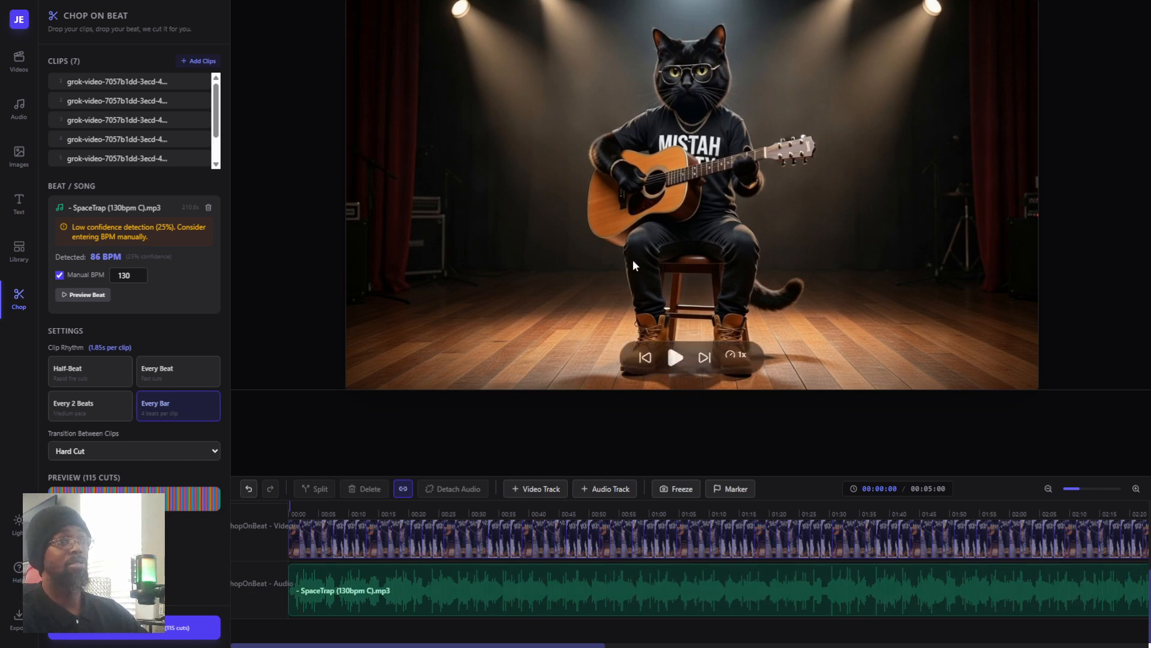
click(674, 358)
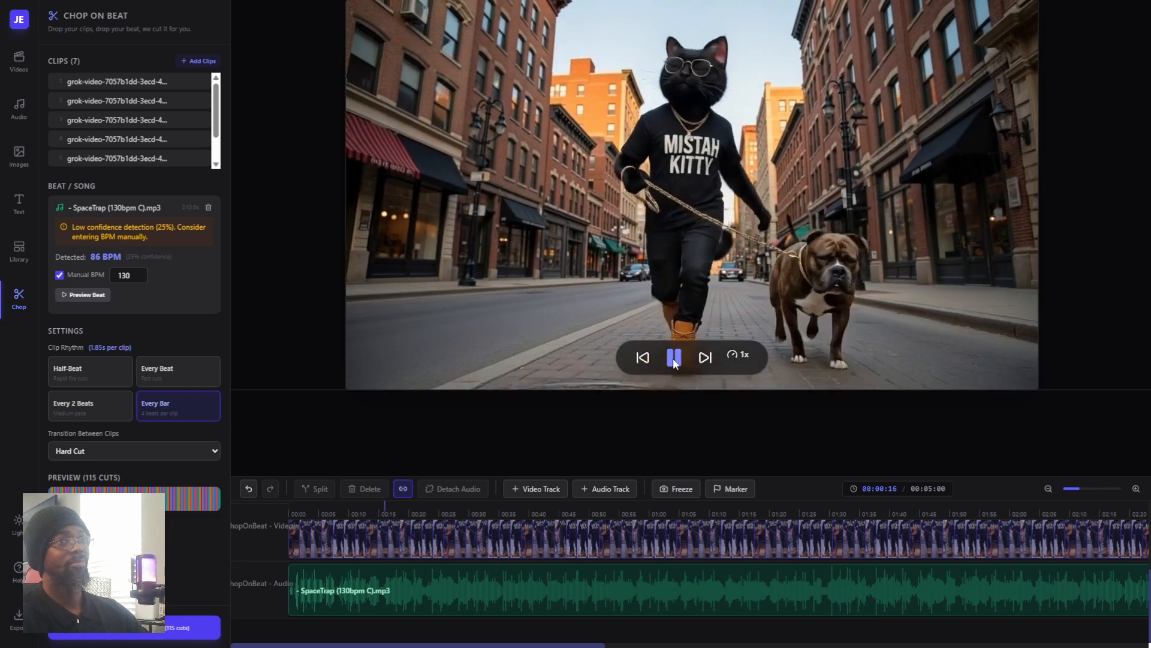
click(673, 358)
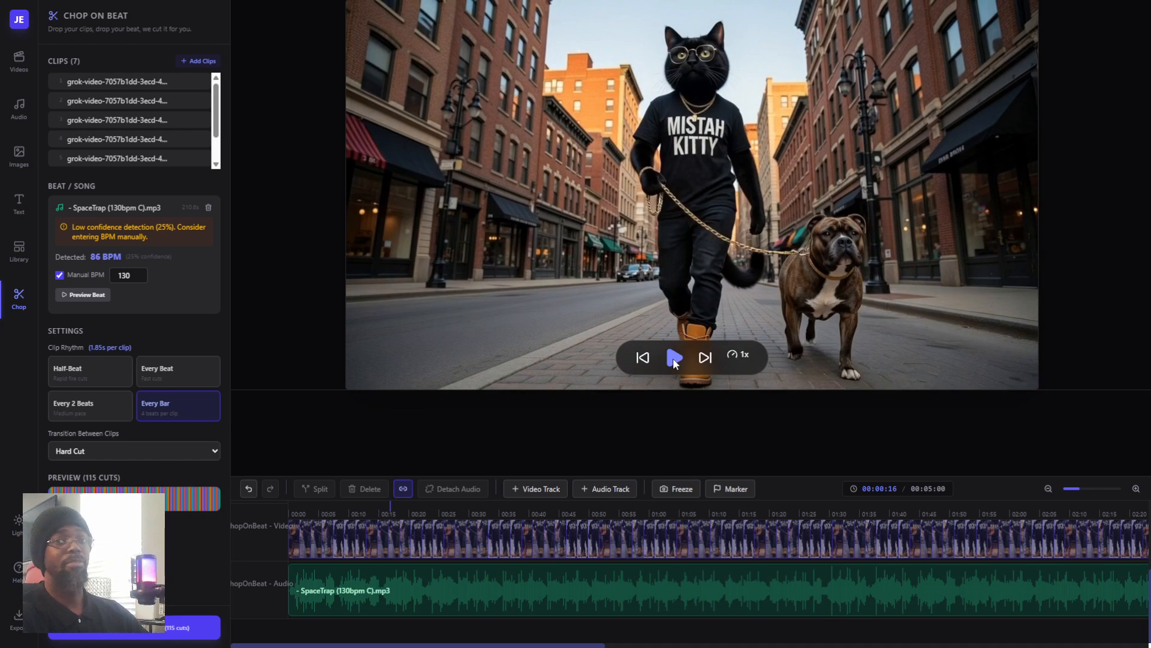